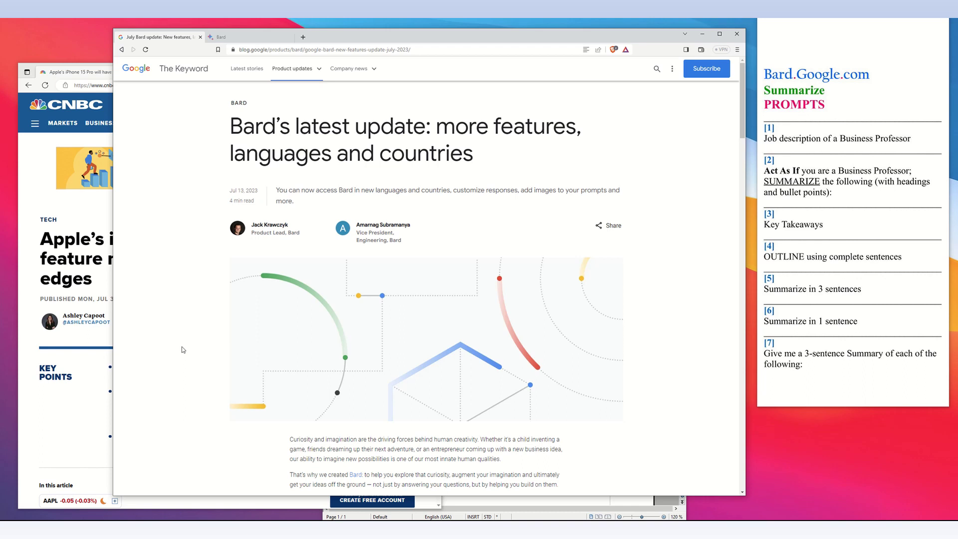
Switch from The Keyword's July Bard update post to the Bard chat tab.
left_click(253, 38)
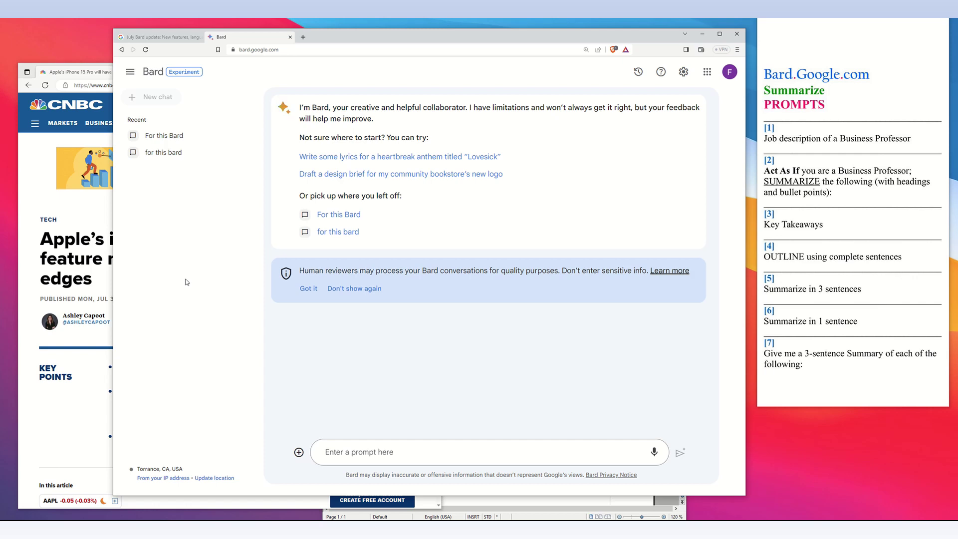
Copy 'Job description of a Business Professor' from the prompts document and send it to Bard.
left_click(447, 498)
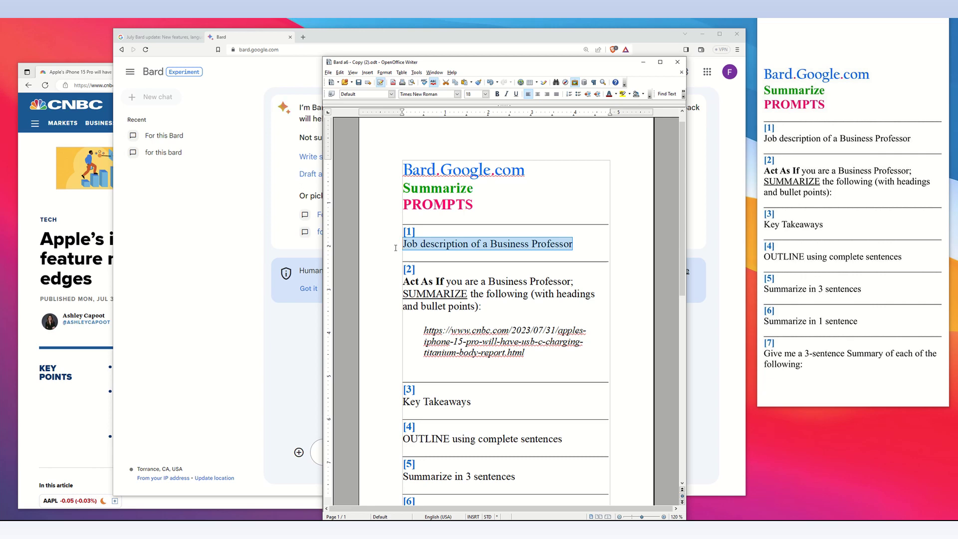
left_click(573, 244)
left_click_drag(572, 244, 395, 247)
key("ctrl+c")
left_click(253, 457)
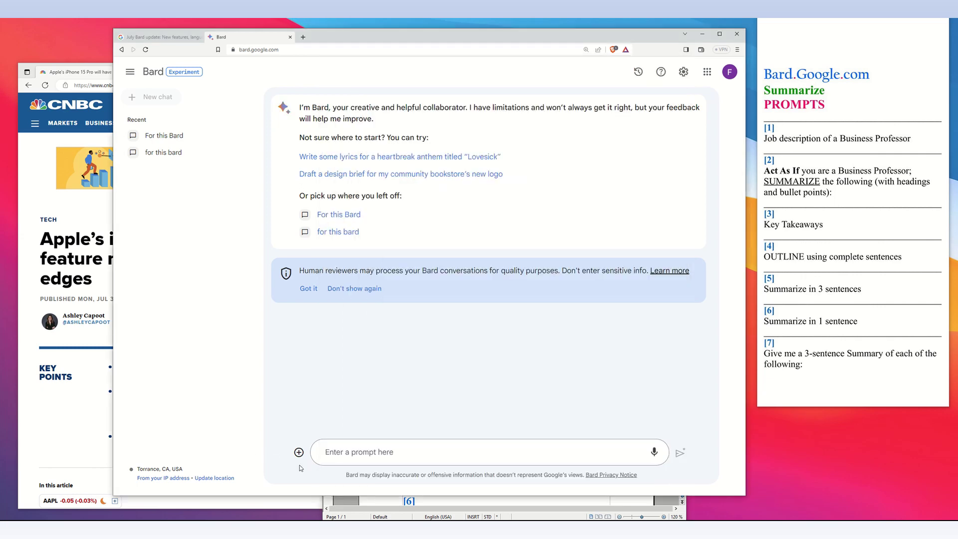
left_click(336, 457)
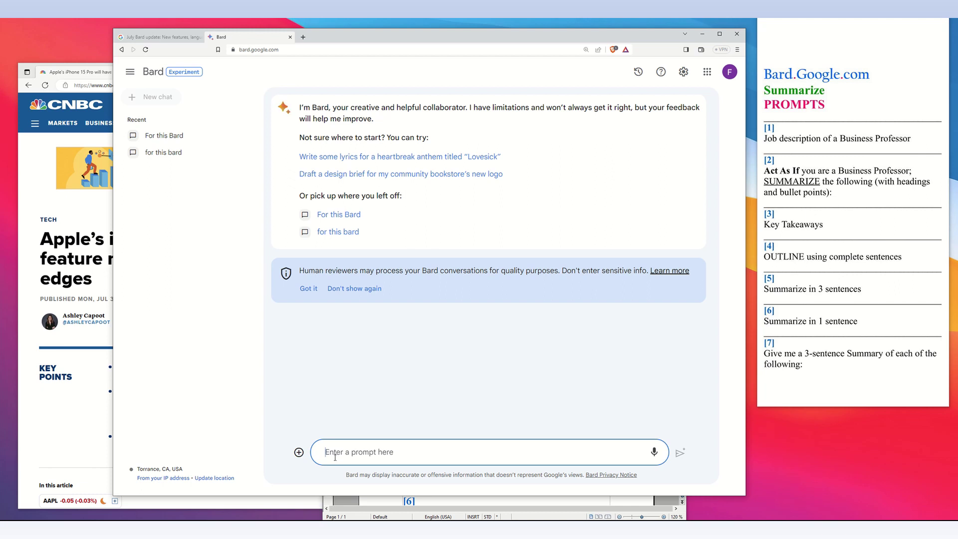
key("ctrl+v")
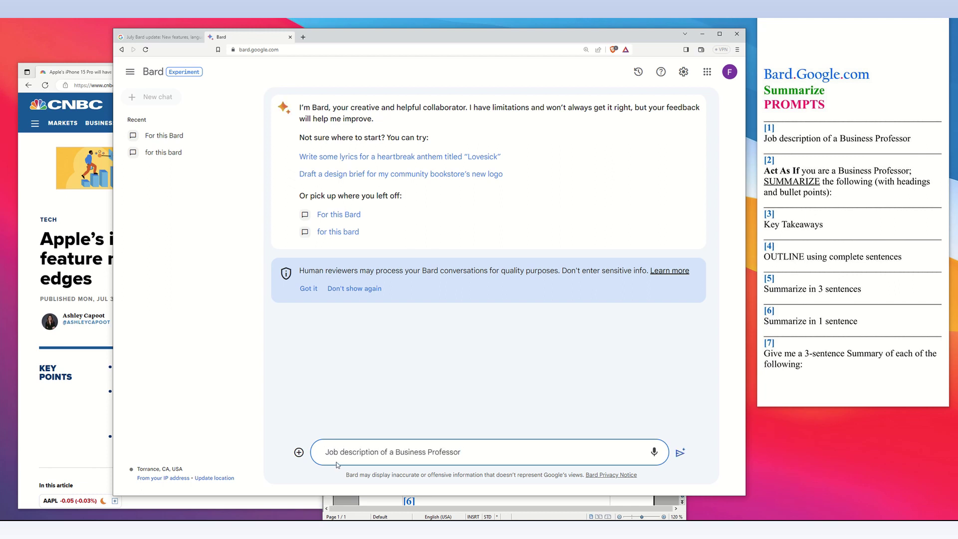
key("Return")
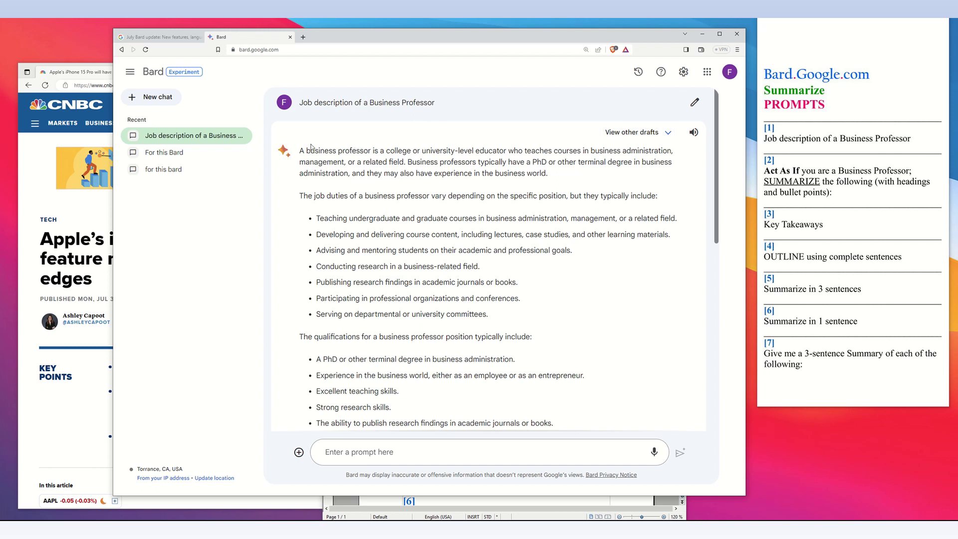
Read the answer through salary, work environment and job outlook, then bring up the CNBC article.
left_click_drag(715, 183, 717, 196)
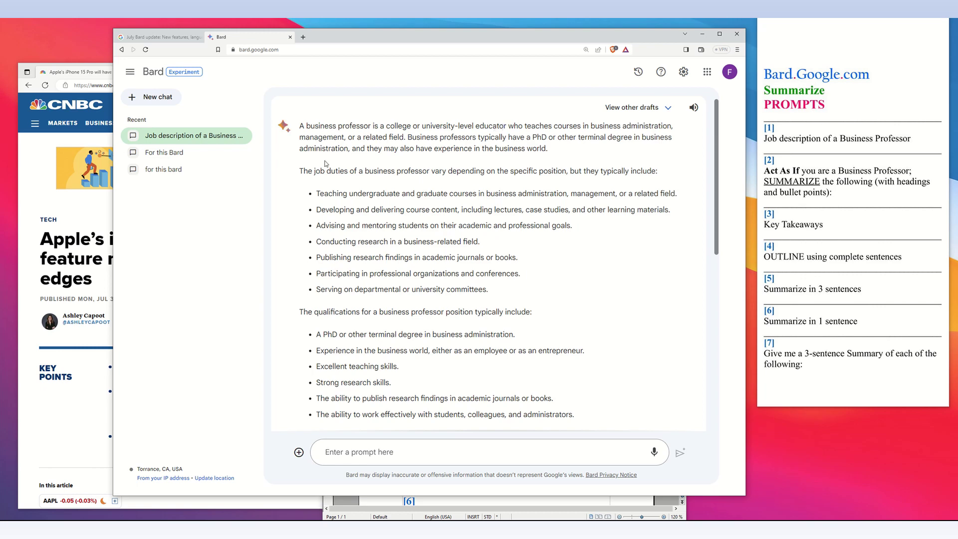
left_click_drag(718, 231, 712, 211)
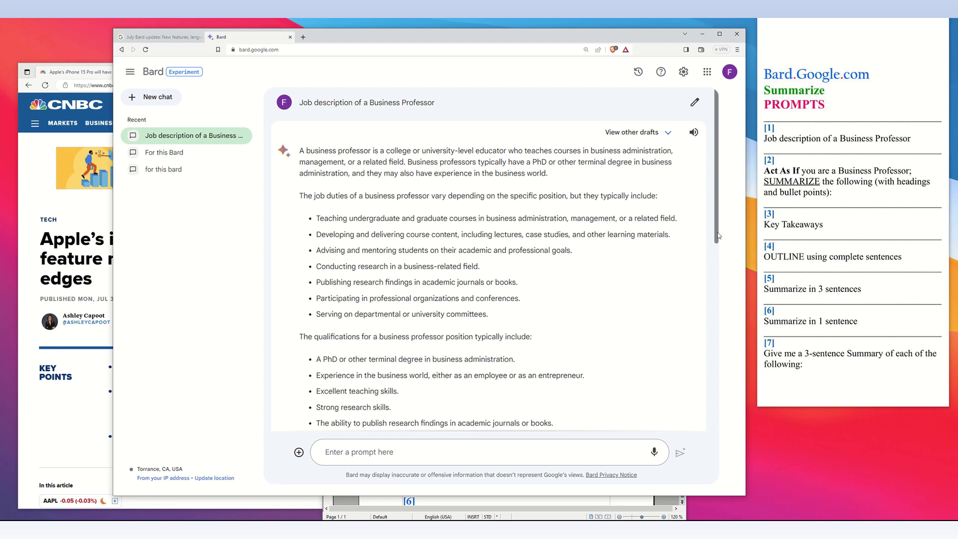
scroll(719, 235, "down", 5)
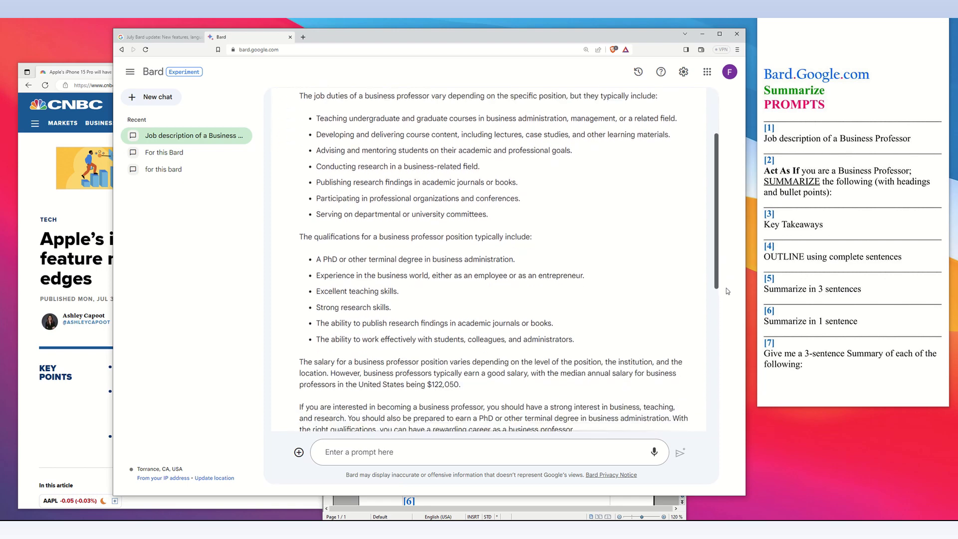
scroll(735, 324, "down", 5)
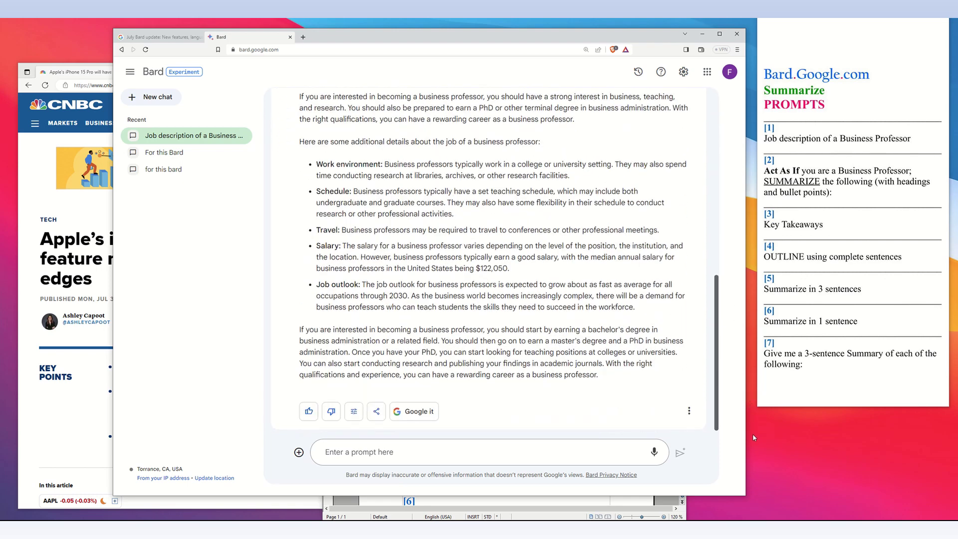
left_click(88, 75)
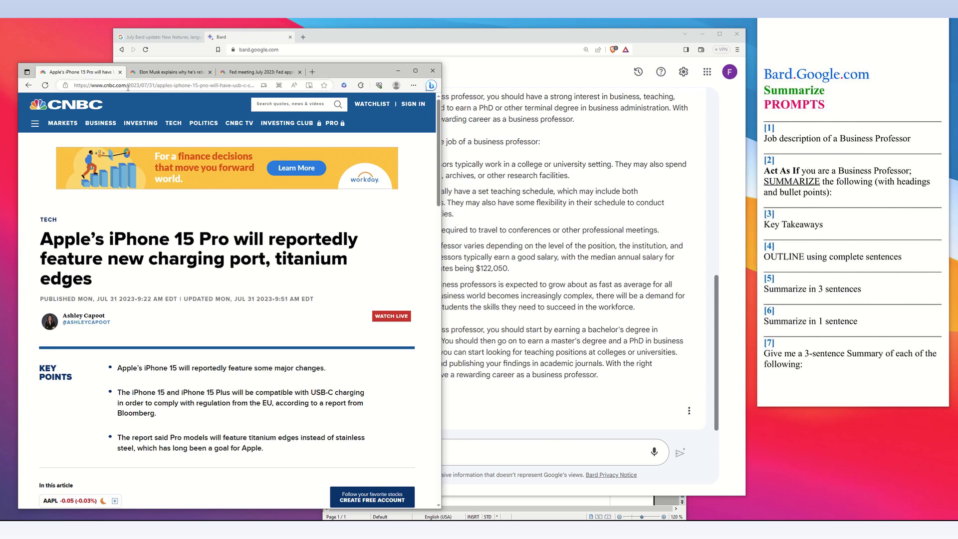
In Writer, select prompt [2], the Act As If summarize prompt with its CNBC link.
left_click(568, 500)
left_click_drag(392, 167, 526, 237)
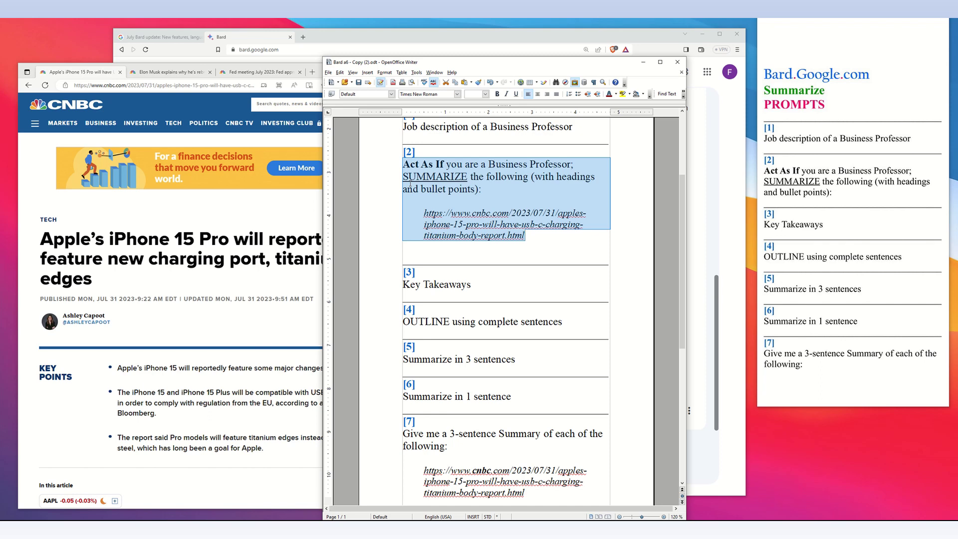
Bold the word 'cnbc' in the prompt [2] article link.
left_click(541, 243)
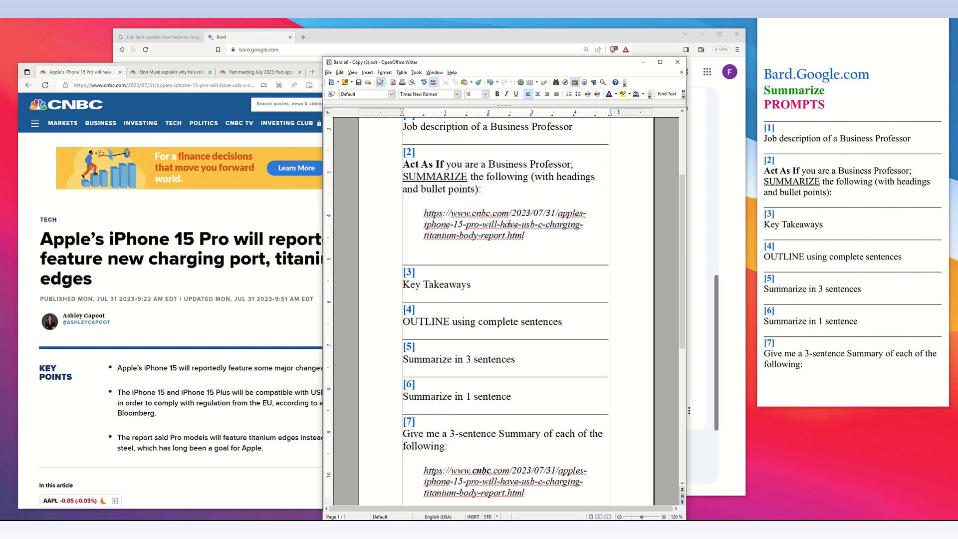
triple_click(432, 213)
left_click_drag(491, 213, 472, 213)
left_click(497, 94)
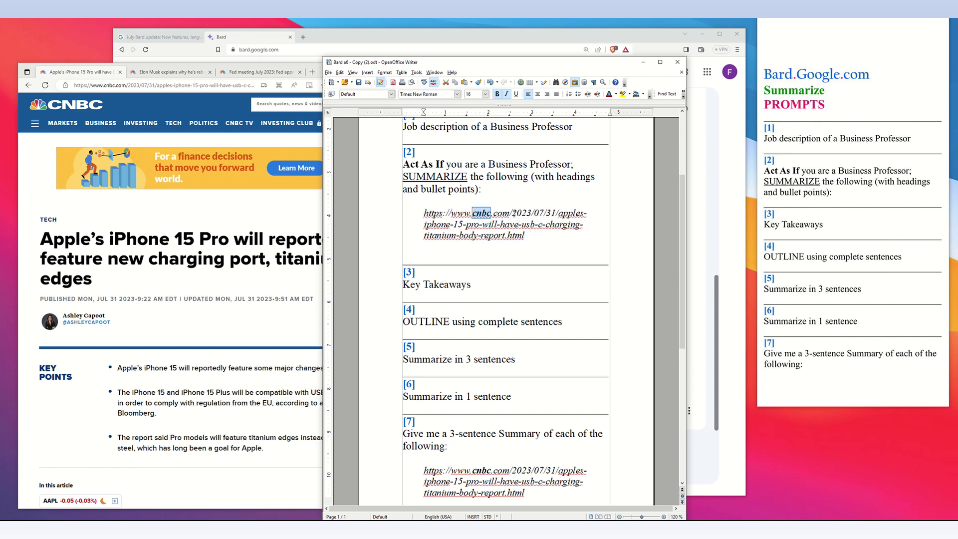
Reselect all of prompt [2] and return to Bard's prompt box.
left_click_drag(531, 234, 399, 162)
key("ctrl+c")
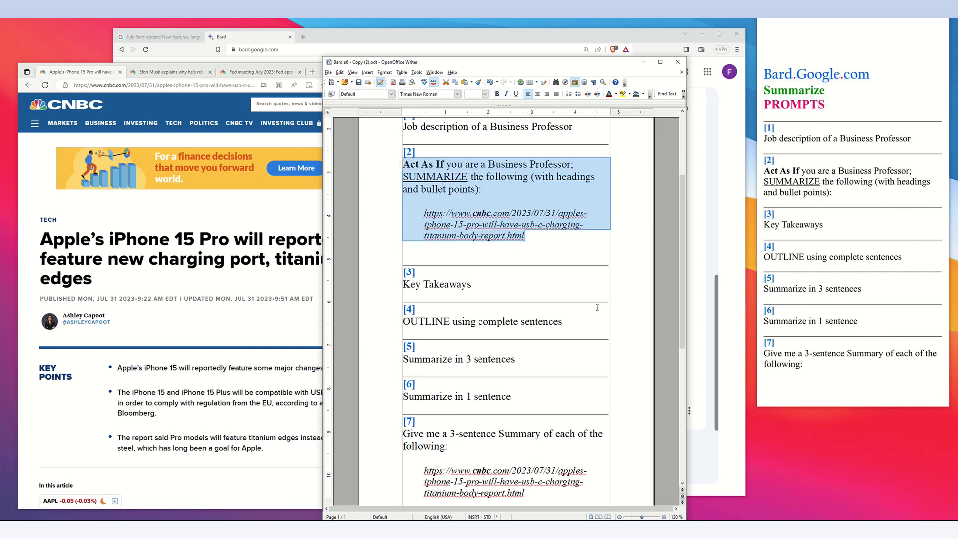
left_click(722, 207)
left_click(363, 452)
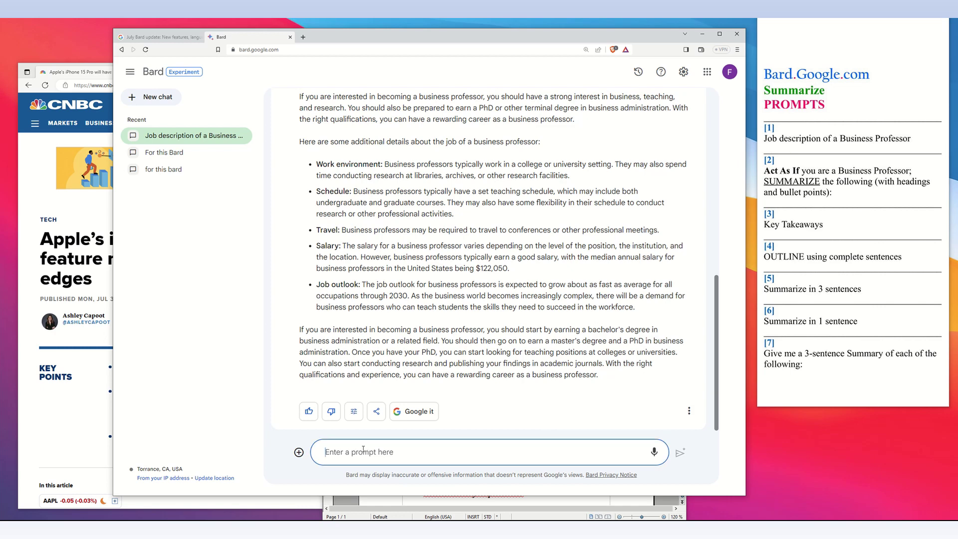
Send prompt [2] with the CNBC link and scroll Bard's headline, summary and analysis.
key("ctrl+v")
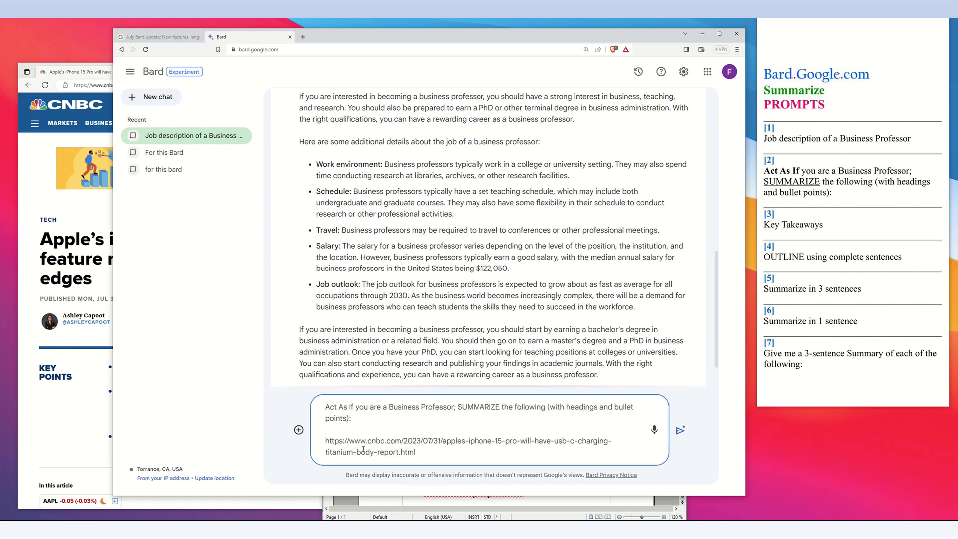
key("Return")
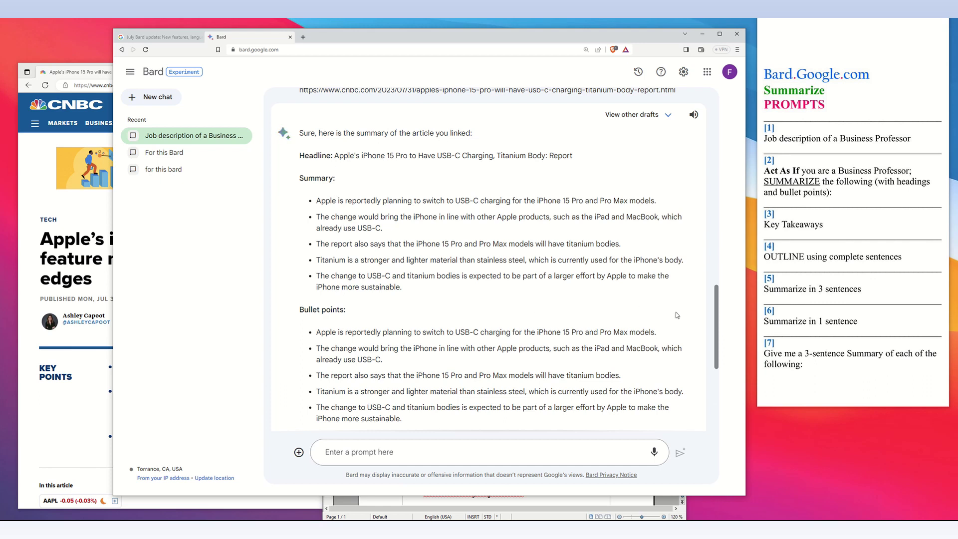
scroll(725, 339, "down", 3)
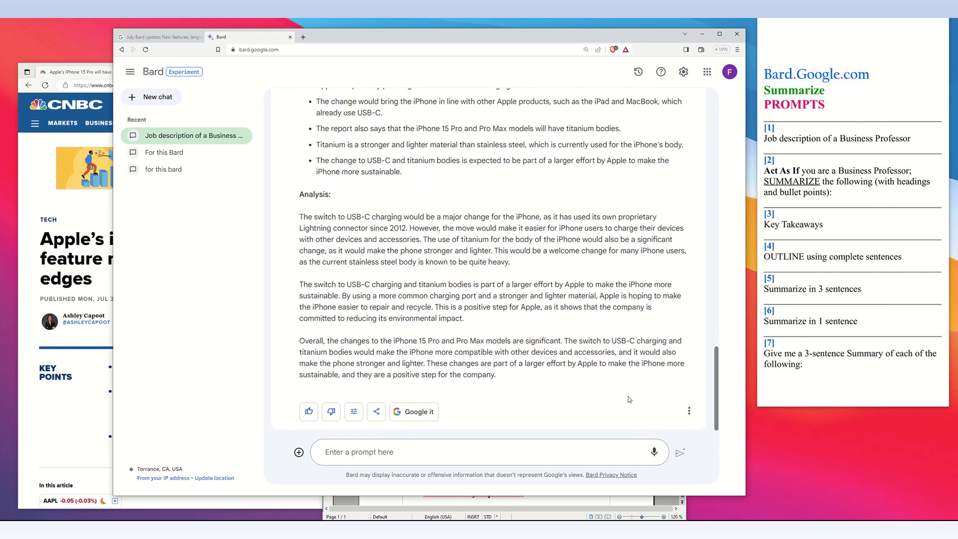
Send 'Key Takeaways' from the prompts document to Bard as the follow-up prompt.
left_click(521, 508)
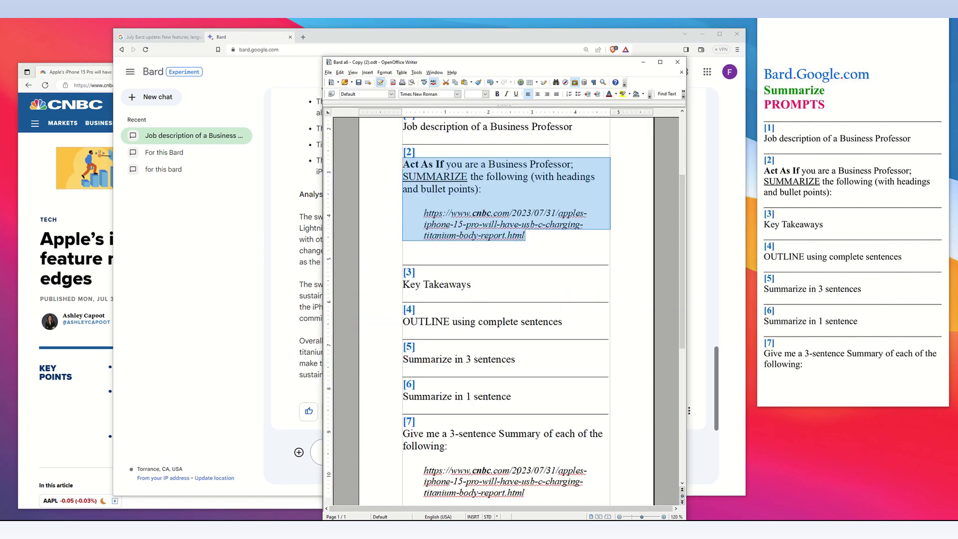
left_click(471, 284)
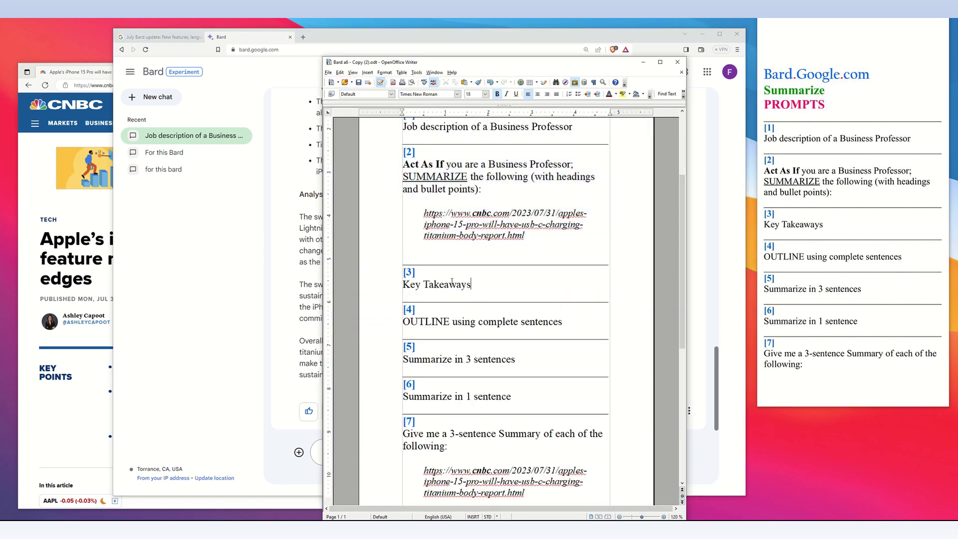
left_click_drag(471, 285, 384, 282)
key("ctrl+c")
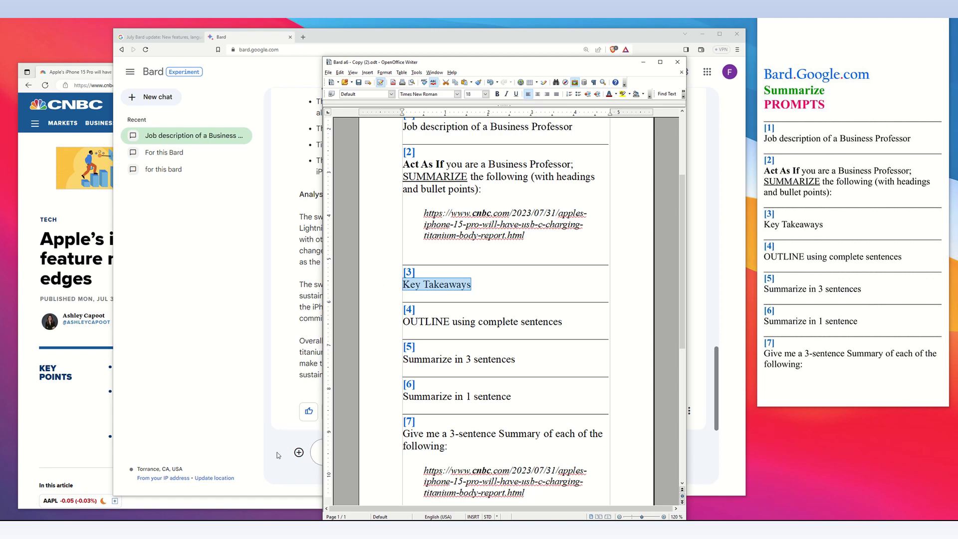
left_click(325, 452)
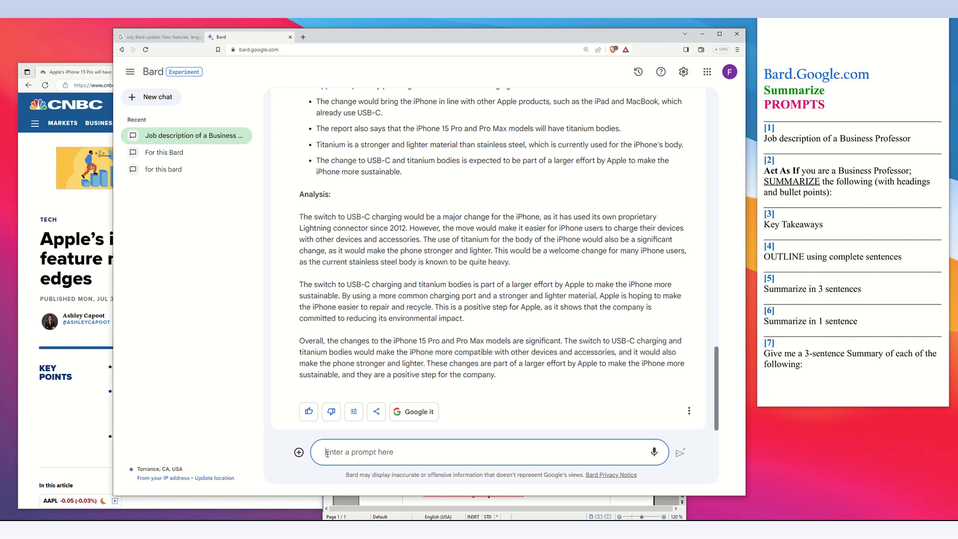
key("ctrl+v")
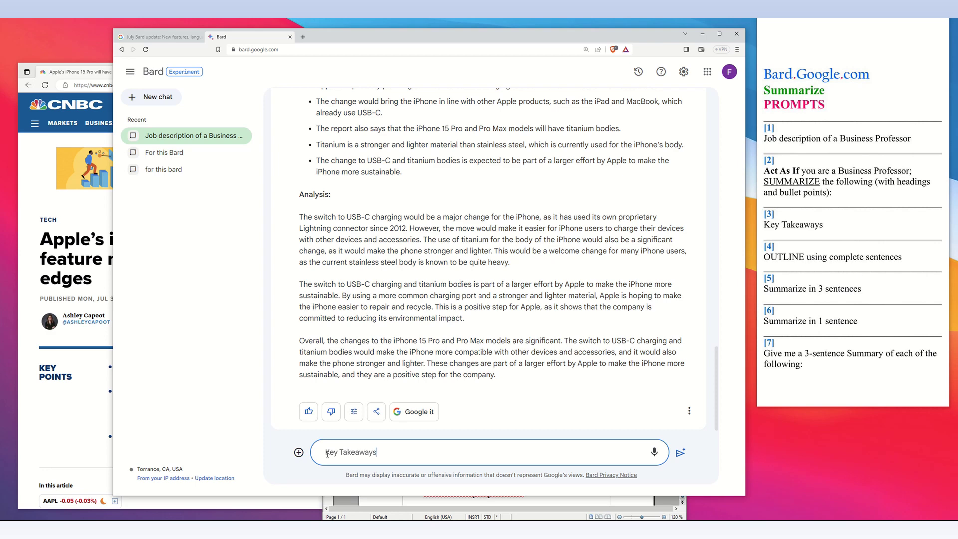
left_click_drag(377, 453, 319, 455)
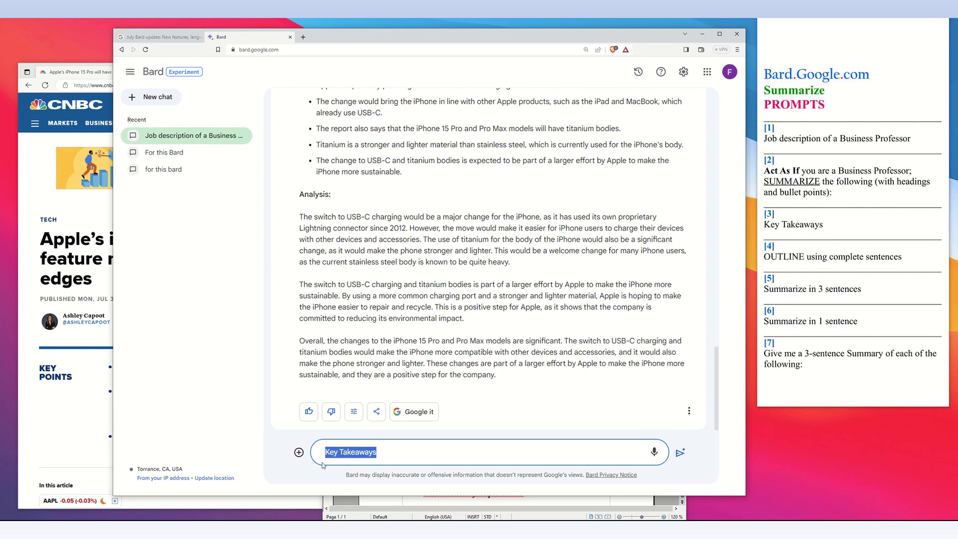
key("Return")
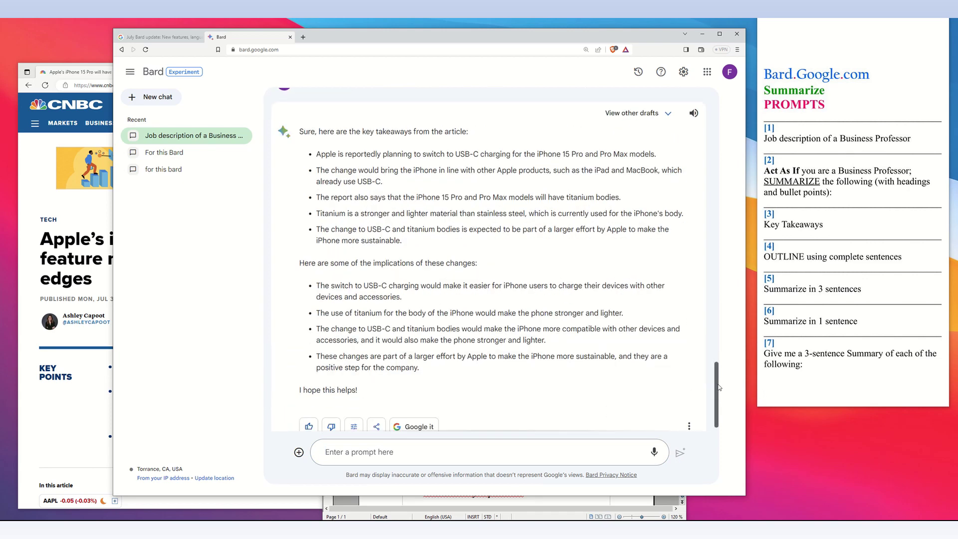
Review the USB-C and titanium takeaways, then return to Writer and deselect 'Key Takeaways'.
scroll(718, 387, "up", 1)
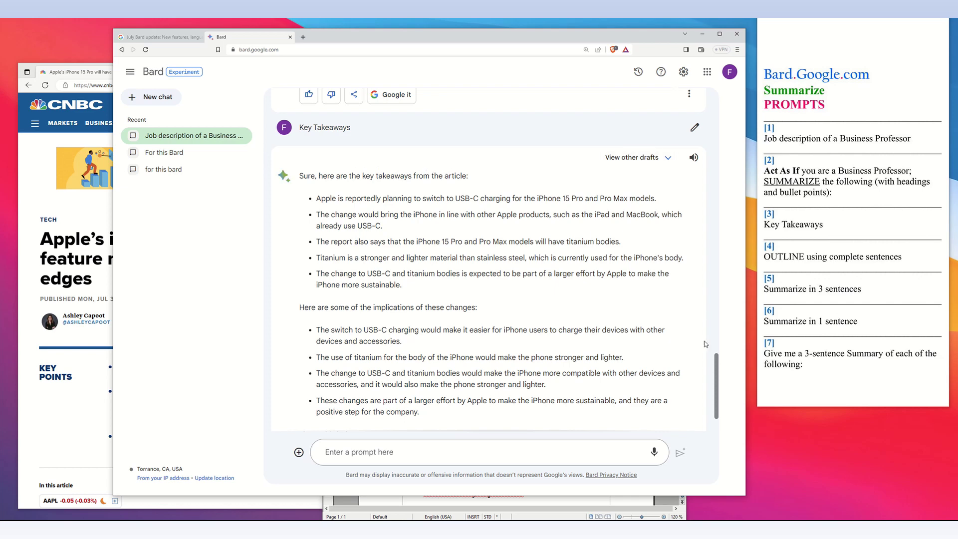
scroll(716, 385, "down", 2)
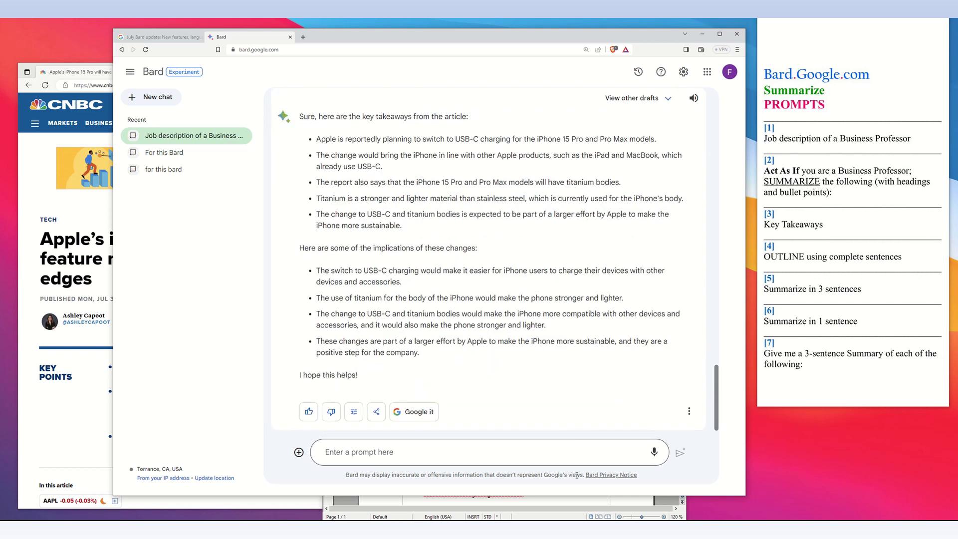
left_click(589, 510)
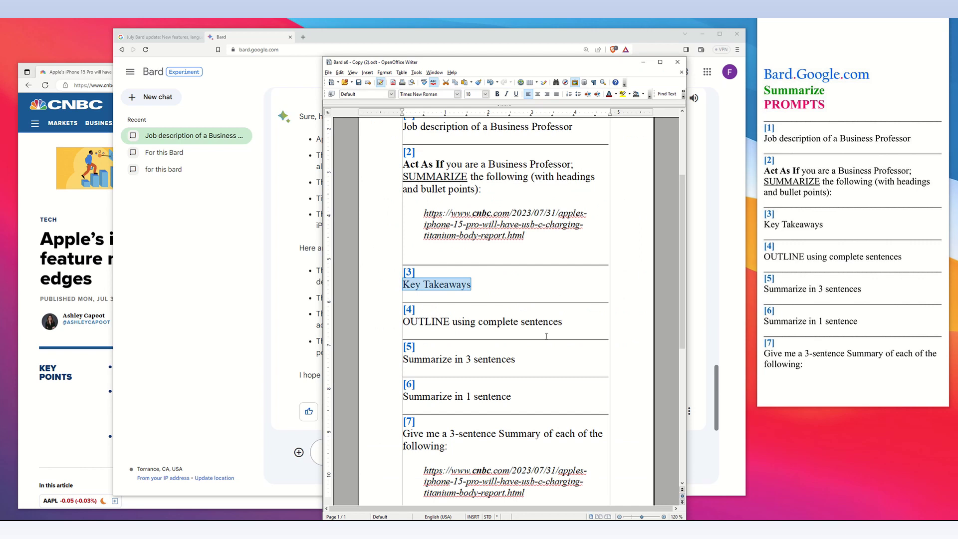
left_click_drag(575, 333, 405, 333)
Send prompt [4], 'OUTLINE using complete sentences', to Bard and scroll the returned outline.
key("Delete")
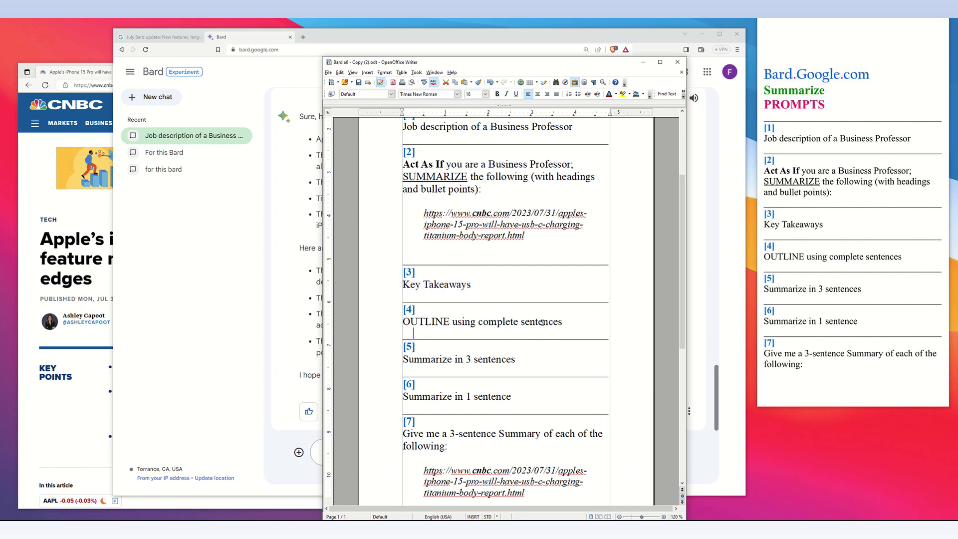
left_click_drag(575, 324, 375, 323)
key("ctrl+c")
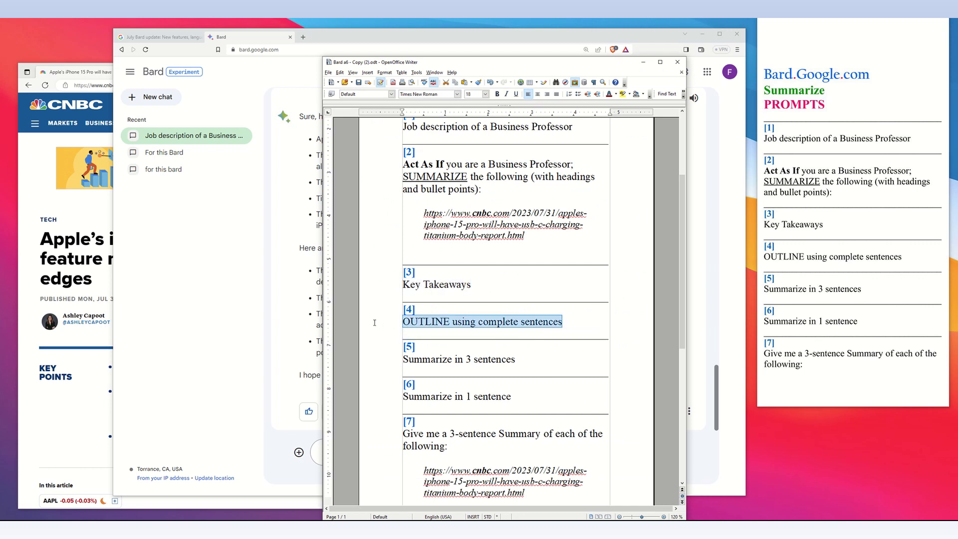
left_click(222, 441)
left_click(389, 462)
key("ctrl+v")
key("Return")
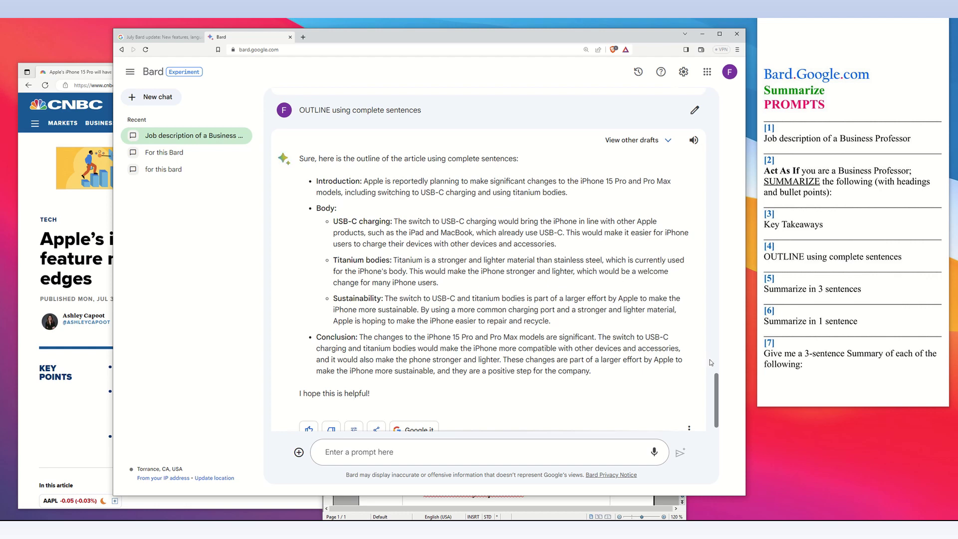
scroll(719, 388, "down", 1)
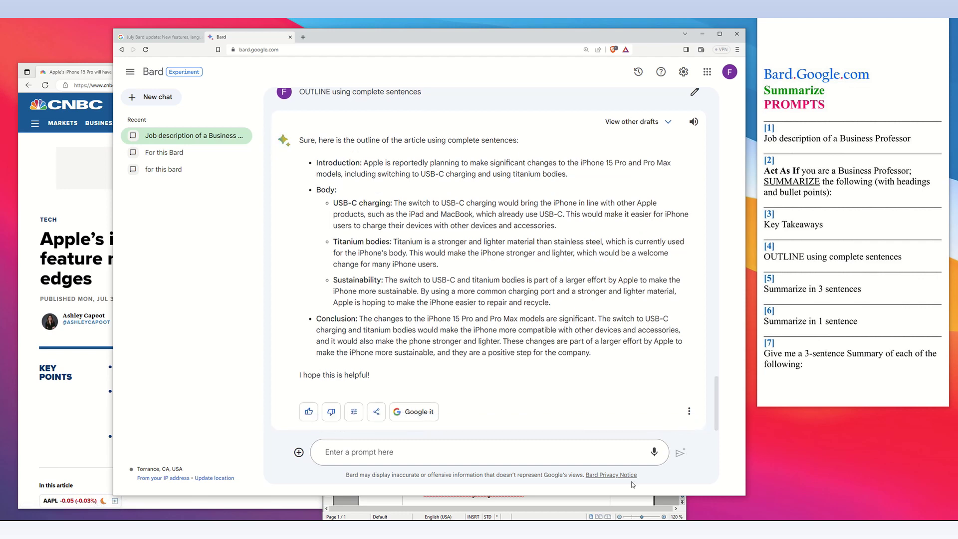
Send prompt [5], 'Summarize in 3 sentences', to Bard for a three-bullet summary.
left_click(575, 502)
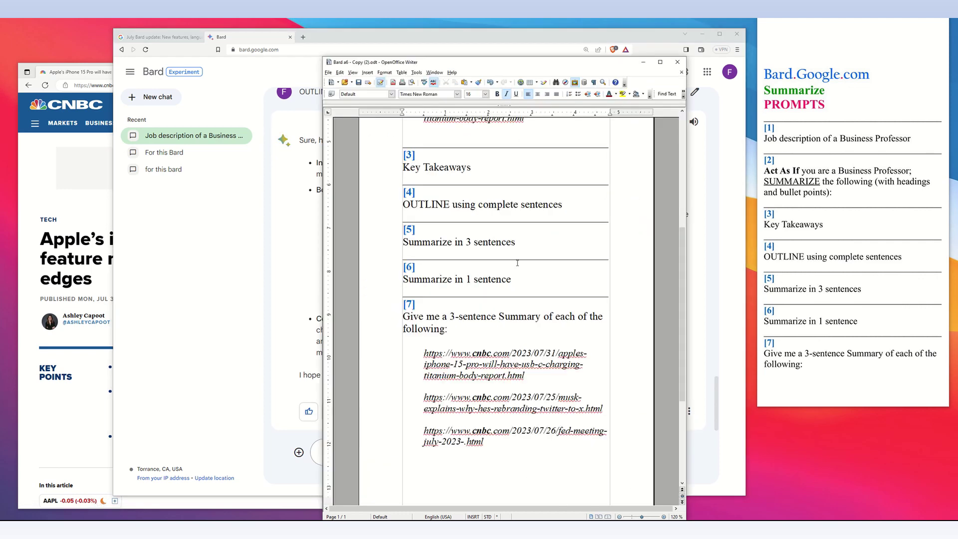
left_click_drag(517, 242, 383, 243)
key("ctrl+c")
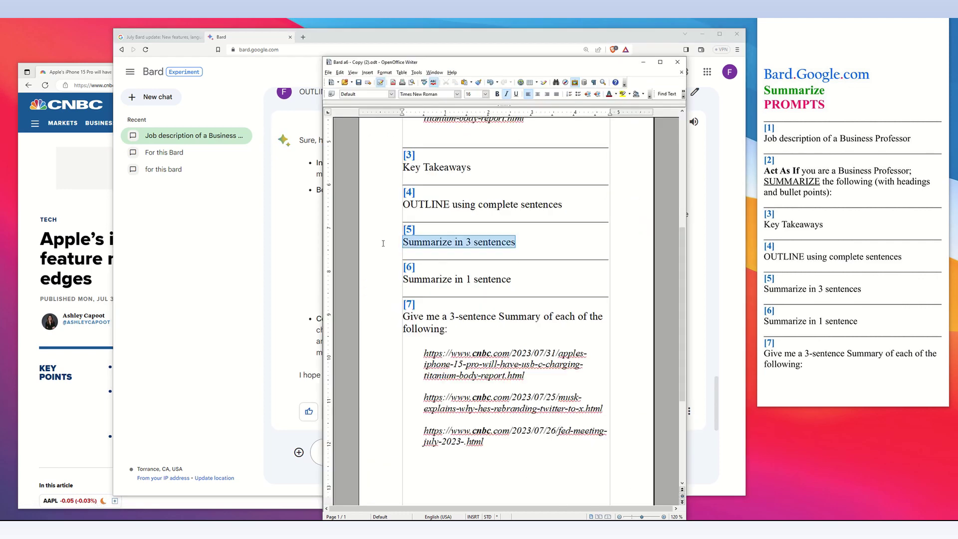
left_click(281, 452)
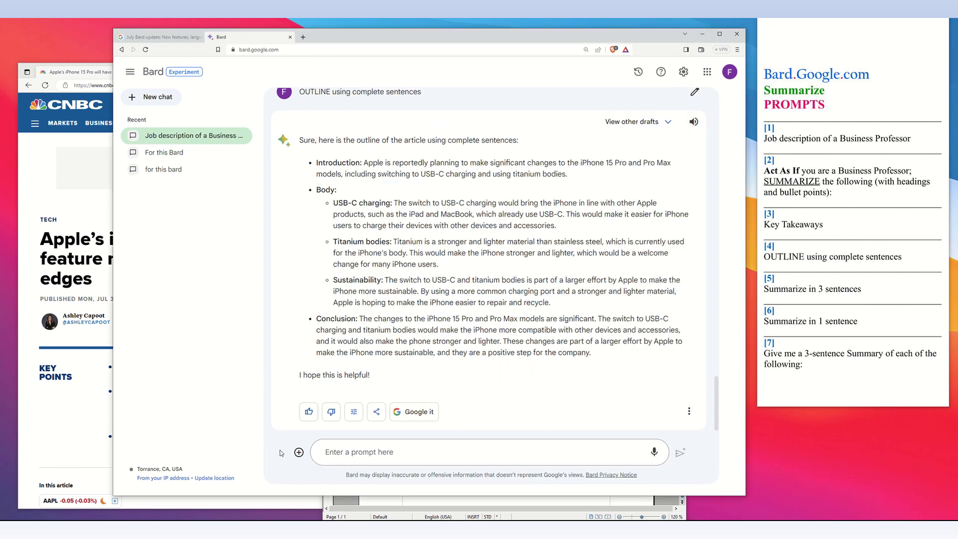
left_click(341, 450)
key("ctrl+v")
key("Return")
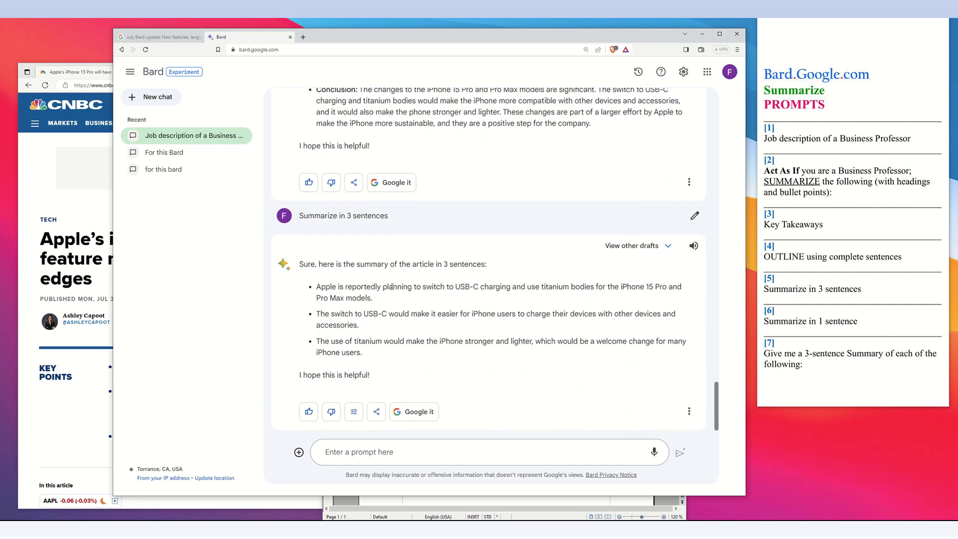
left_click(438, 505)
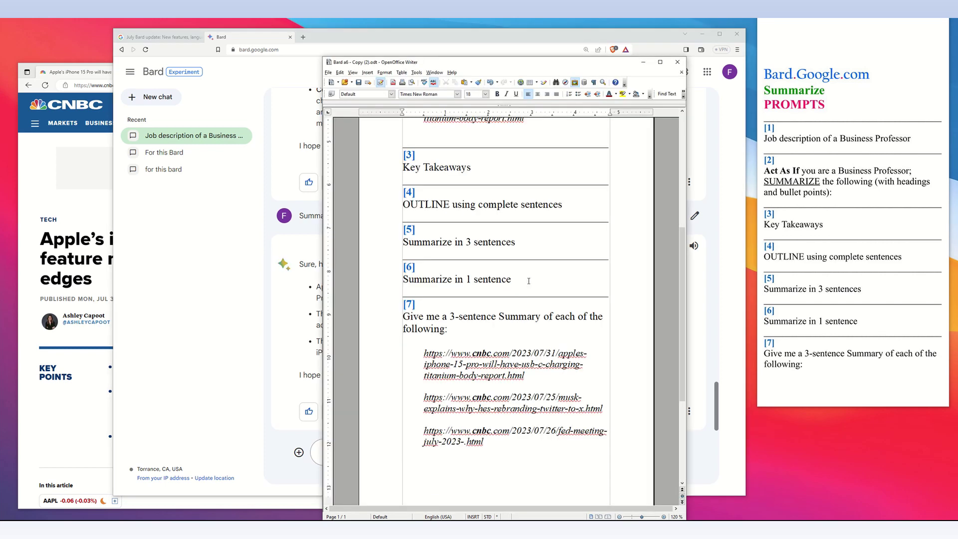
Copy the 'Summarize in 1 sentence' prompt from Writer into Bard and send it.
left_click_drag(512, 280, 392, 280)
key("ctrl+c")
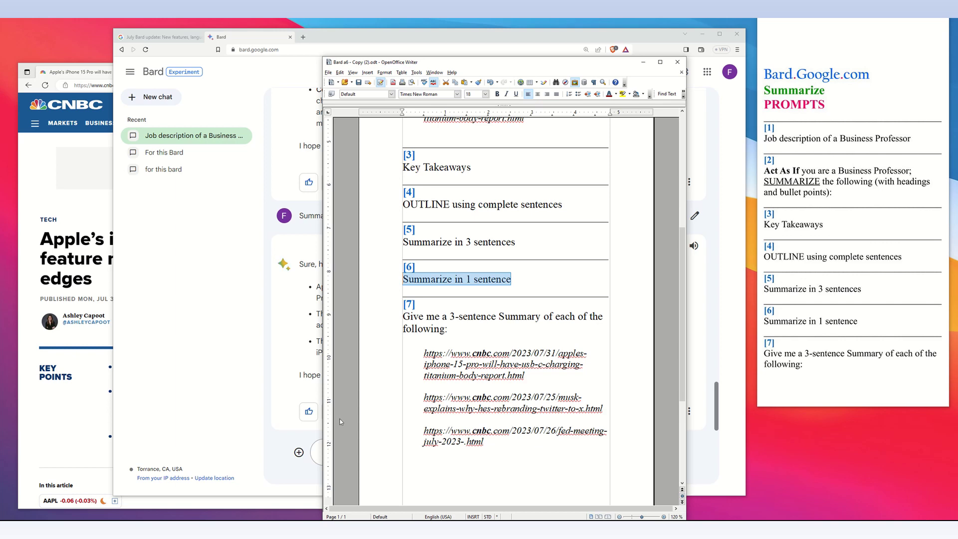
left_click(318, 455)
key("ctrl+v")
key("Return")
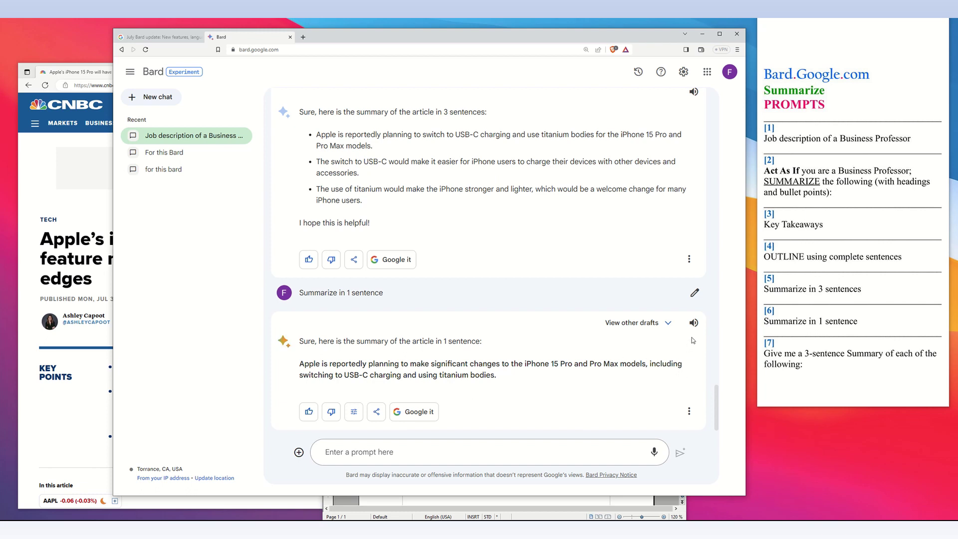
Play Bard's one-sentence summary aloud with Listen, then stop the playback.
left_click(693, 323)
left_click(694, 324)
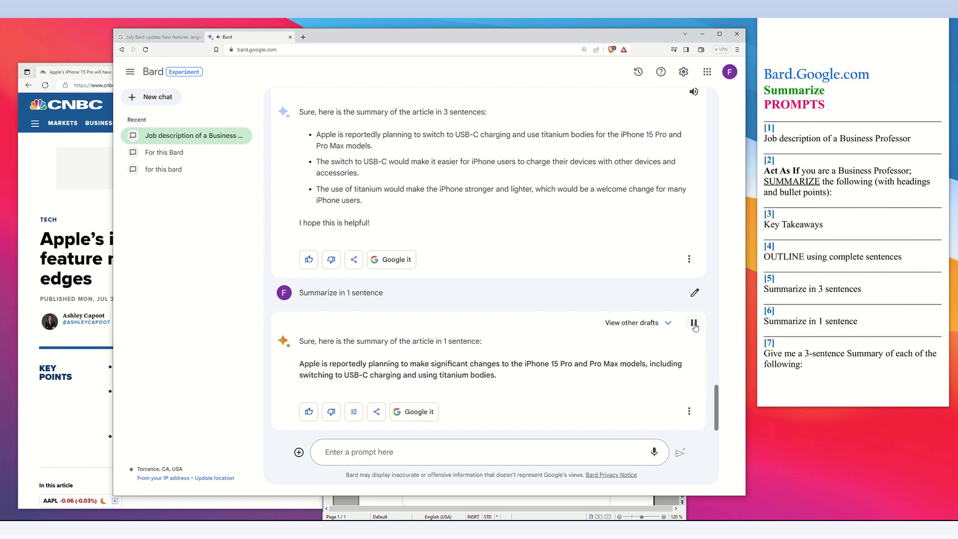
left_click(693, 323)
Look over the Modify response and Share & export options, then bring the CNBC article forward.
left_click(359, 418)
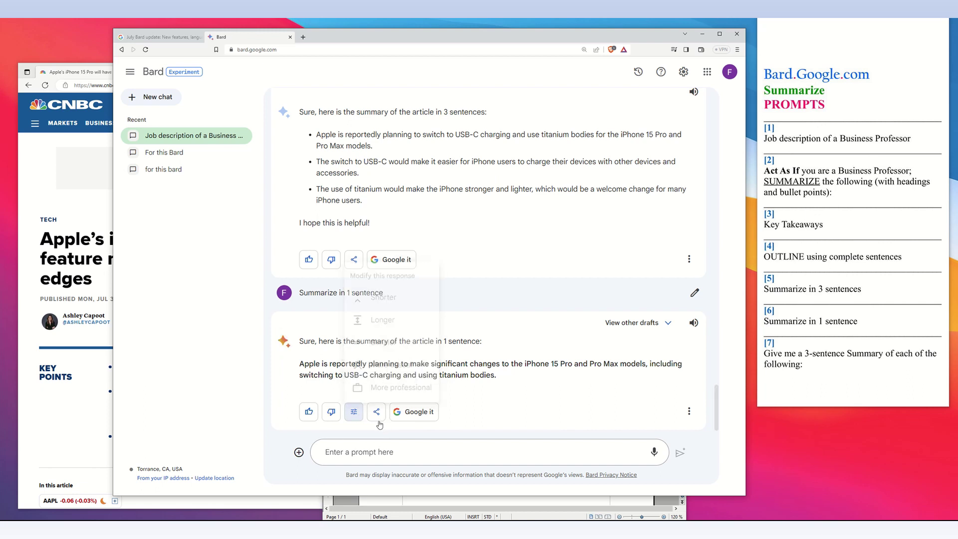
left_click(380, 422)
left_click(377, 421)
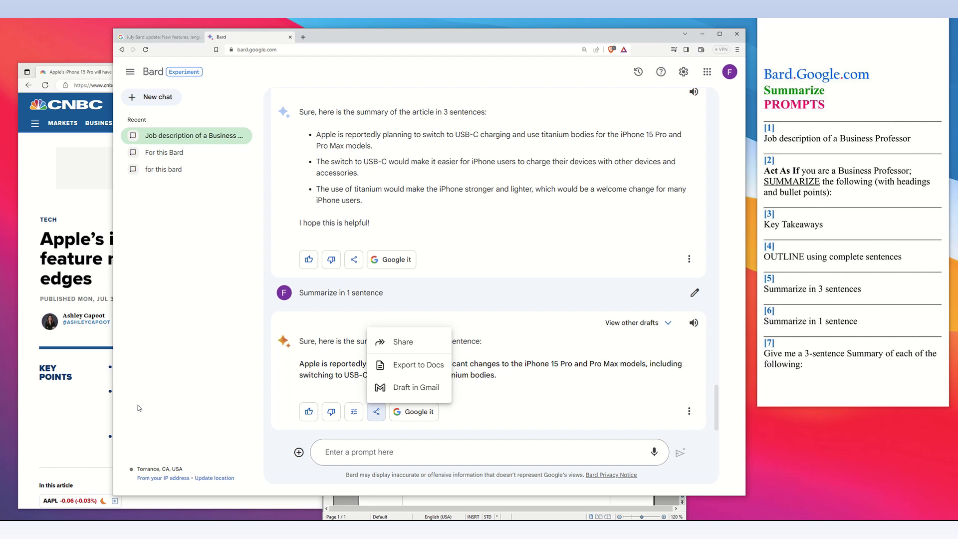
left_click(94, 215)
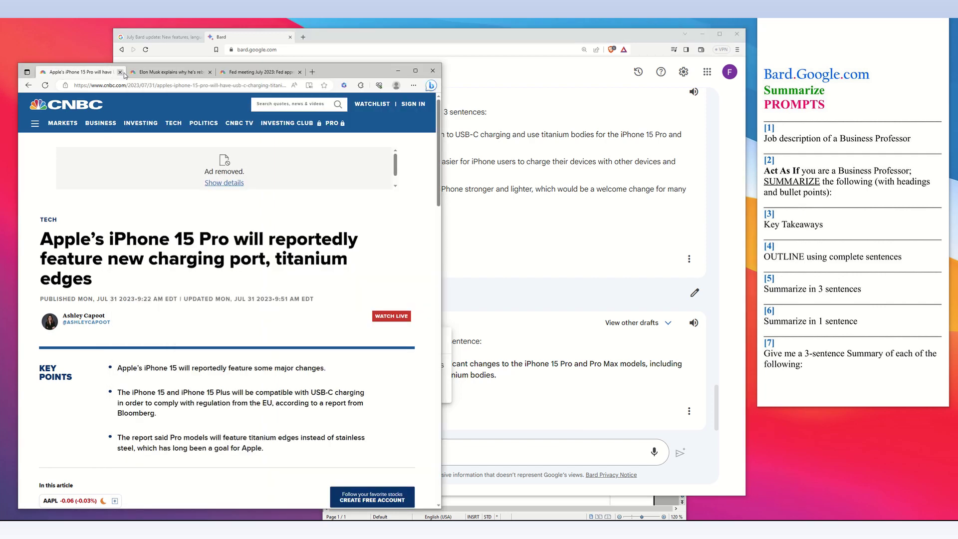
Glance at the Musk Twitter-to-X article tab, ending on the Fed July 2023 rate-hike article.
left_click(158, 74)
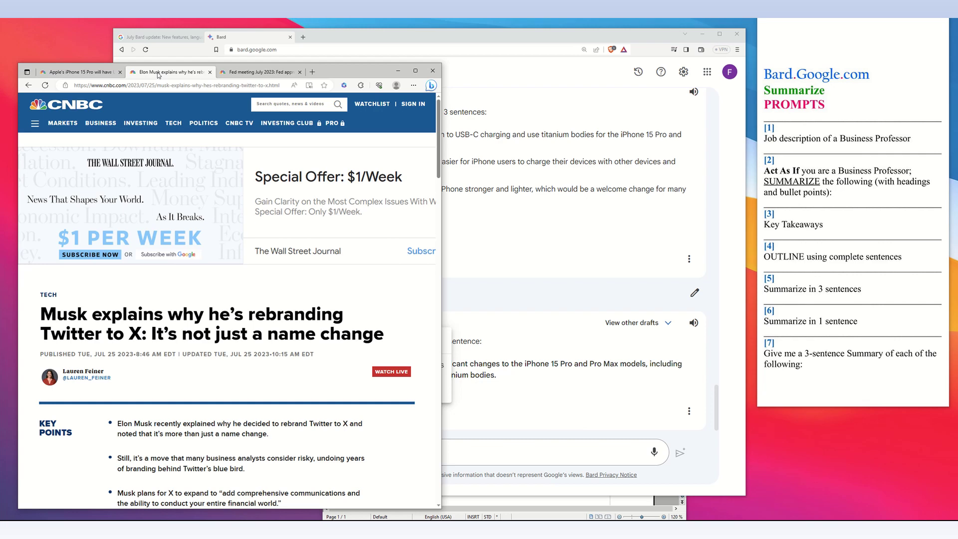
left_click(237, 73)
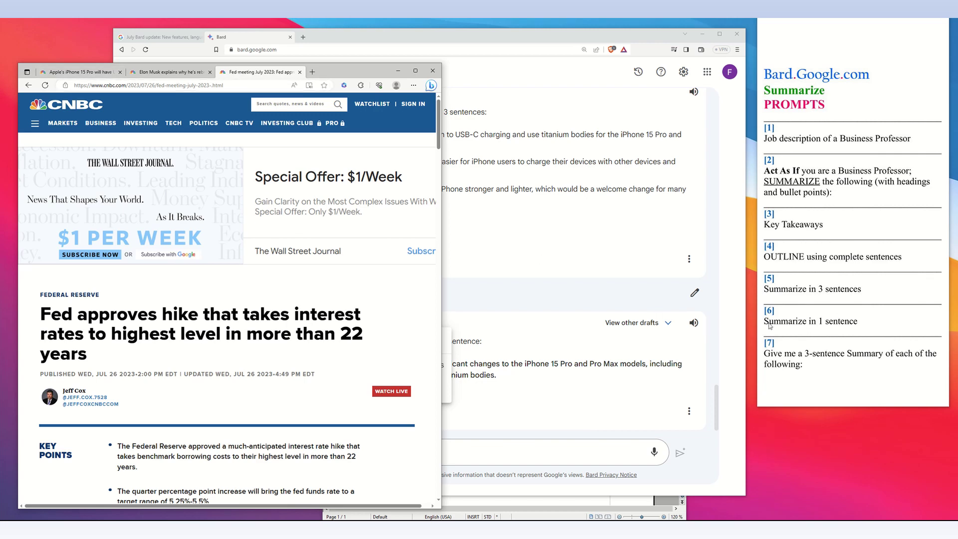
Select prompt [7] and all three CNBC article URLs in the Writer prompts document.
left_click(576, 511)
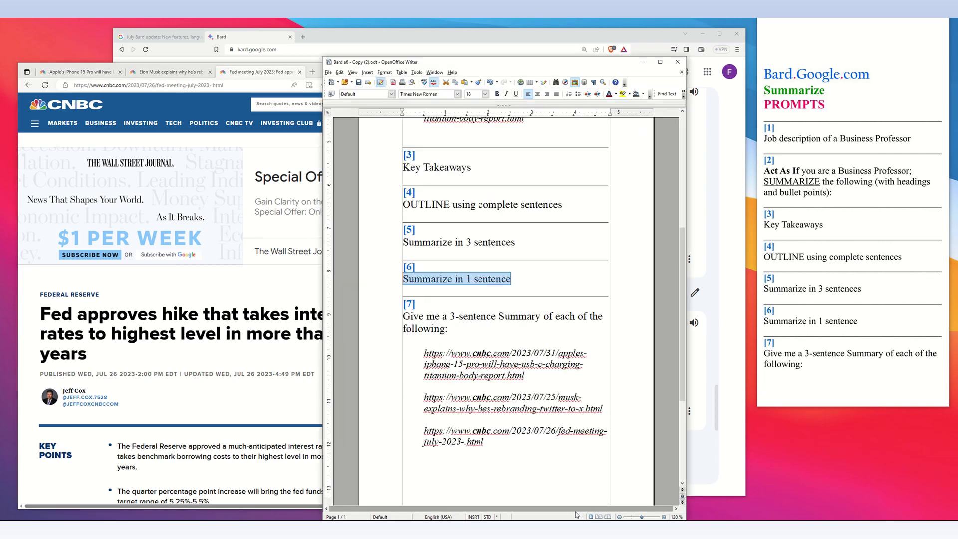
left_click_drag(459, 335, 391, 319)
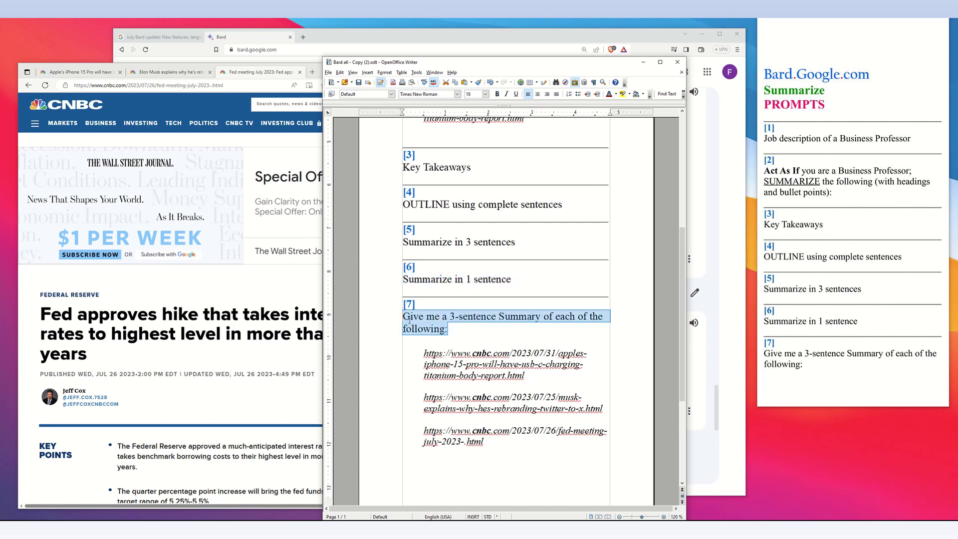
left_click(453, 327)
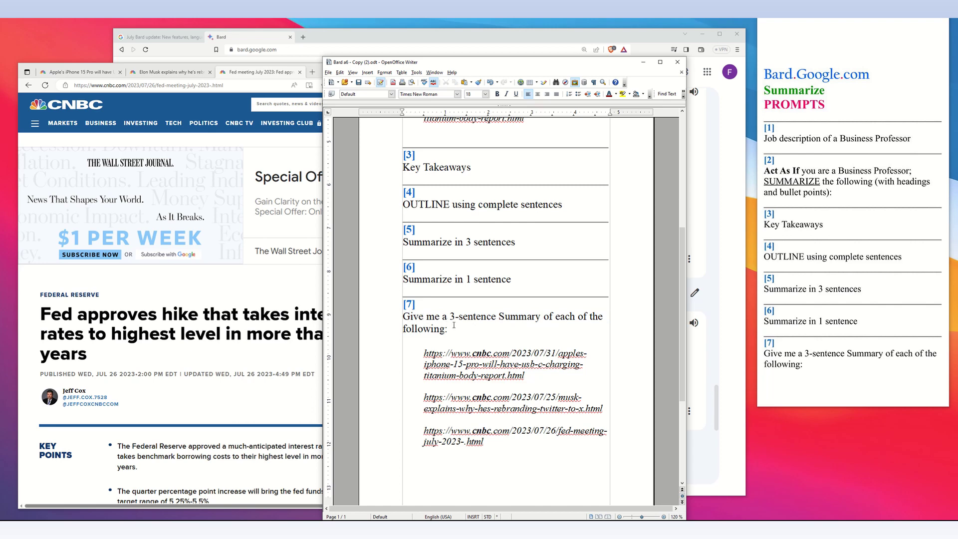
left_click_drag(453, 325, 388, 318)
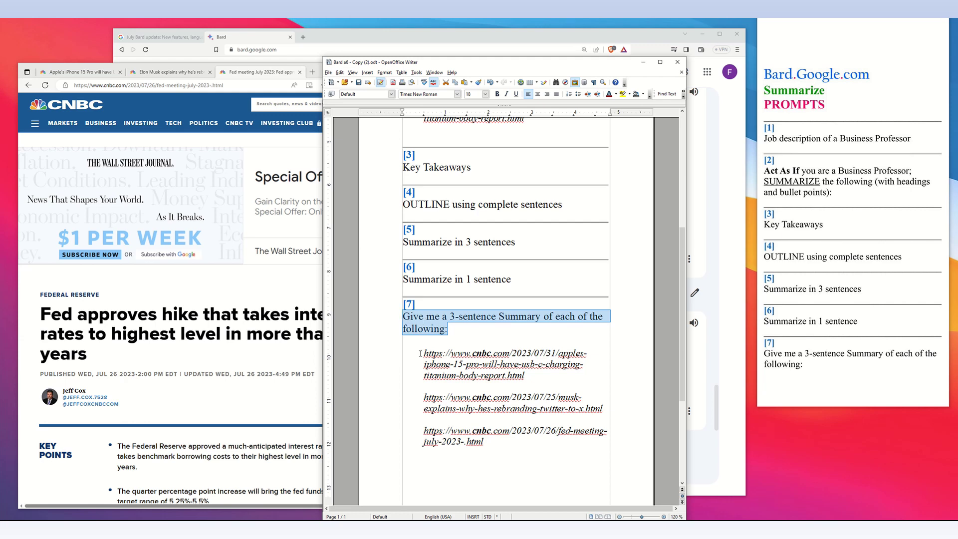
left_click_drag(421, 353, 525, 375)
left_click_drag(424, 397, 602, 409)
left_click_drag(424, 431, 395, 319)
key("ctrl+c")
left_click(491, 457)
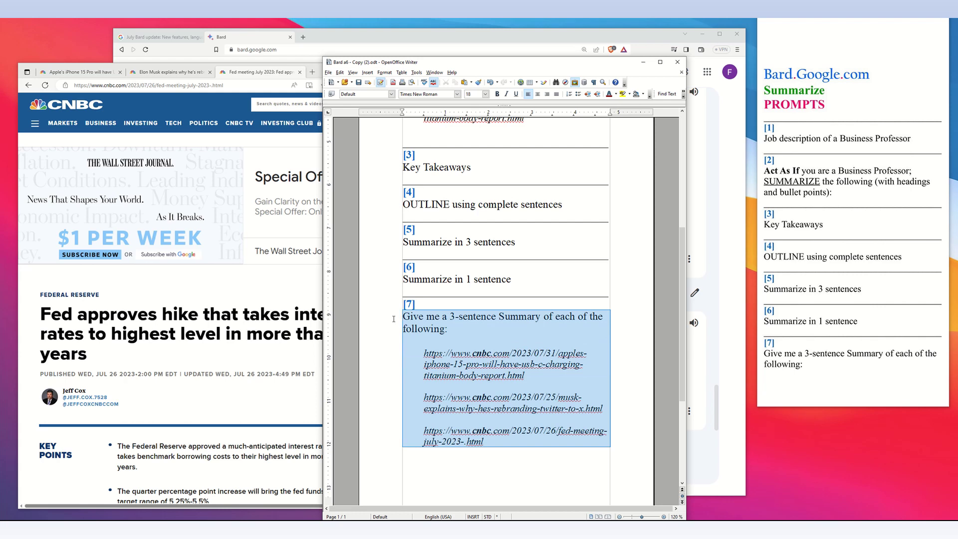
Paste prompt [7] with the three CNBC article links into Bard and send it.
left_click(266, 40)
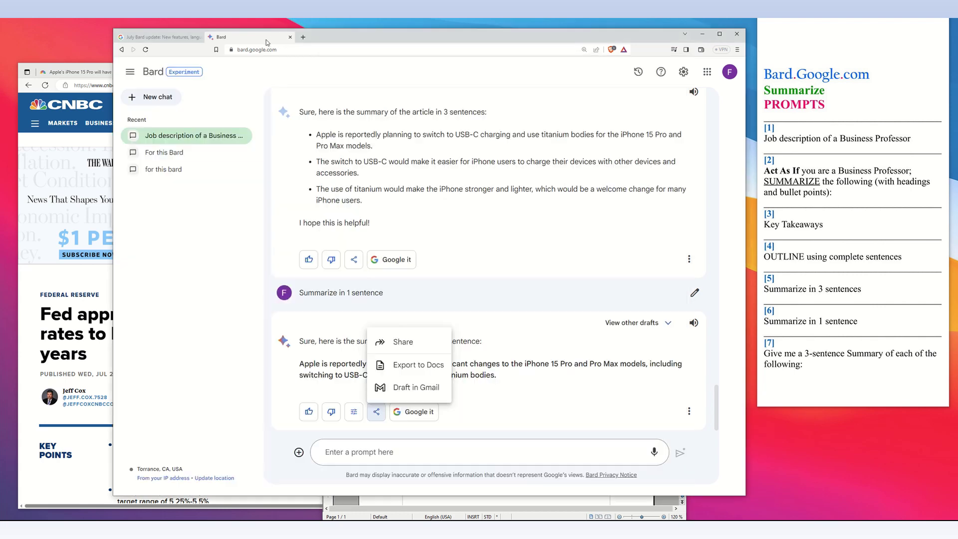
left_click(350, 453)
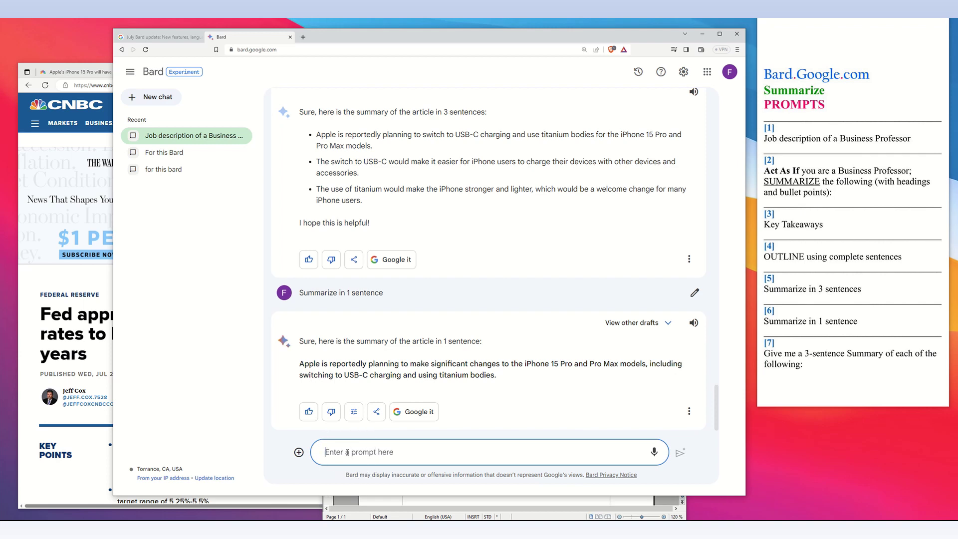
key("ctrl+v")
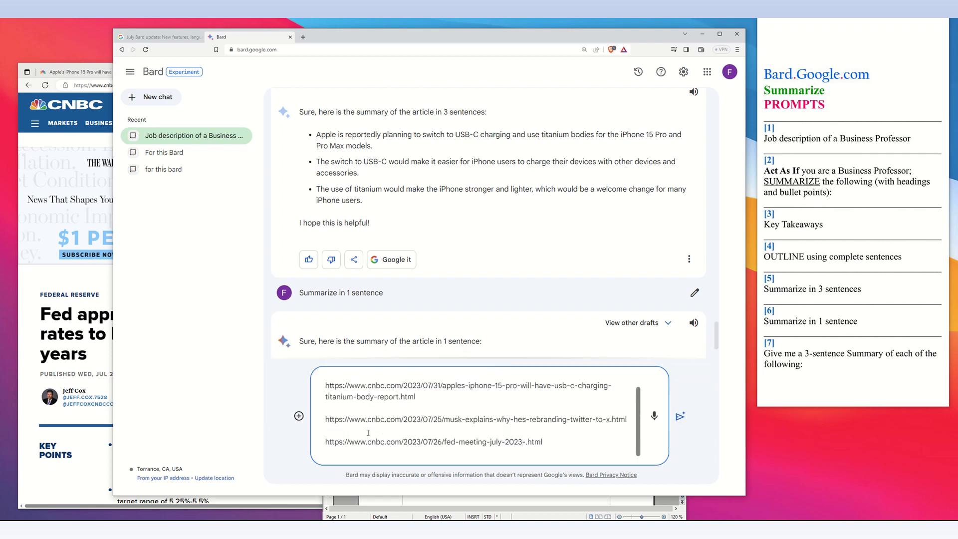
scroll(368, 433, "up", 1)
key("Return")
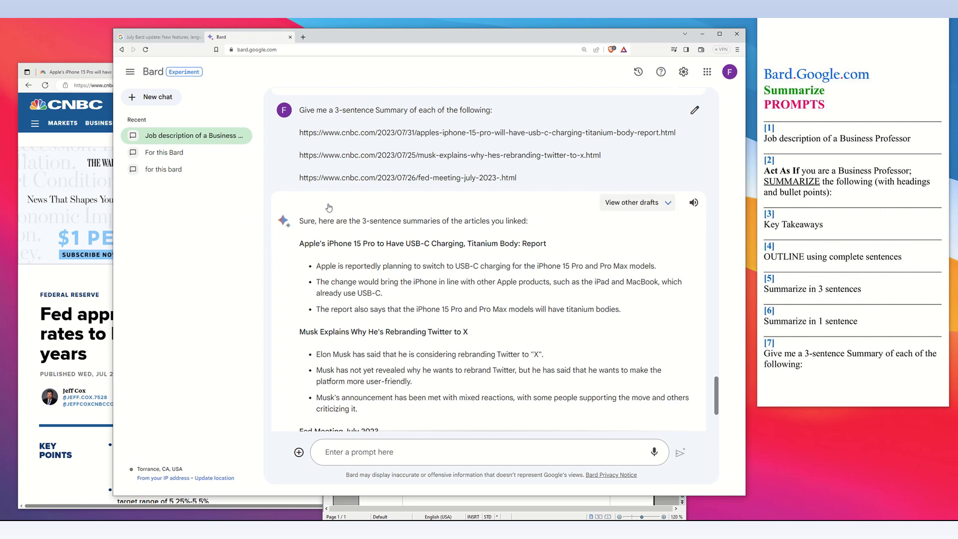
left_click_drag(298, 247, 489, 244)
left_click(547, 245)
left_click_drag(548, 244, 298, 244)
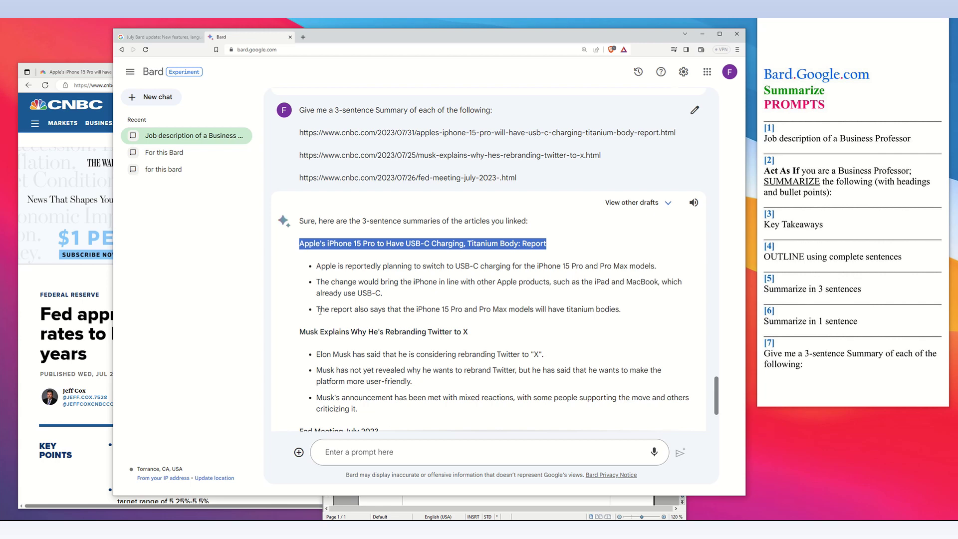
left_click_drag(302, 329, 467, 332)
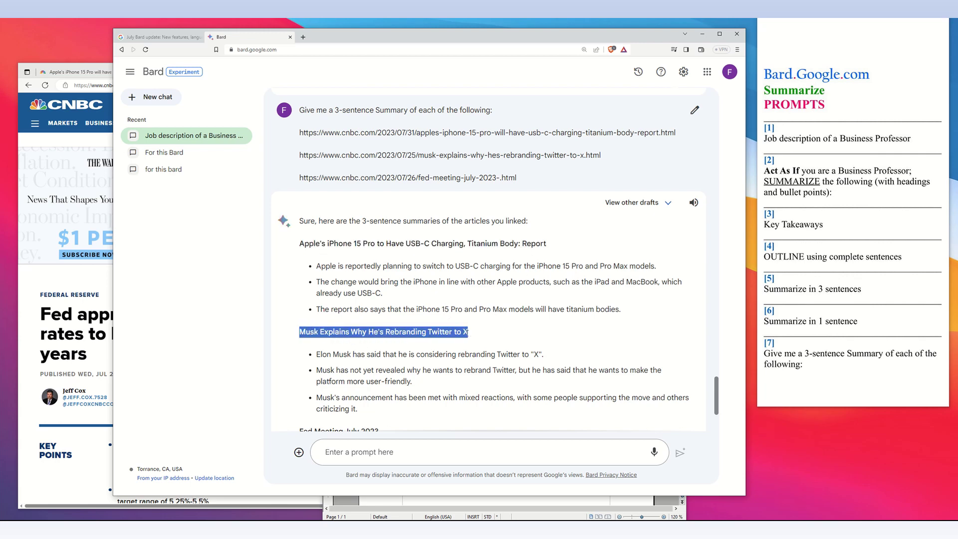
scroll(481, 358, "down", 3)
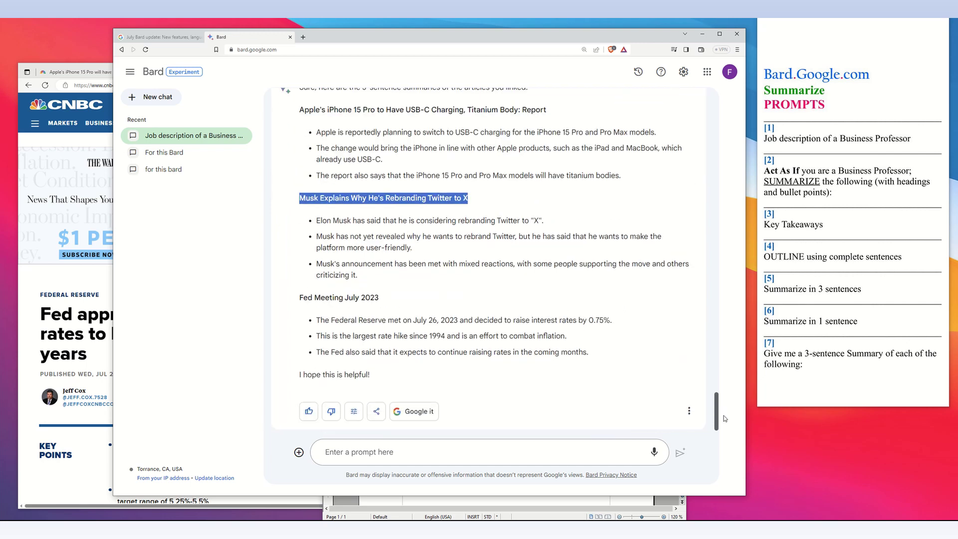
left_click_drag(299, 297, 382, 299)
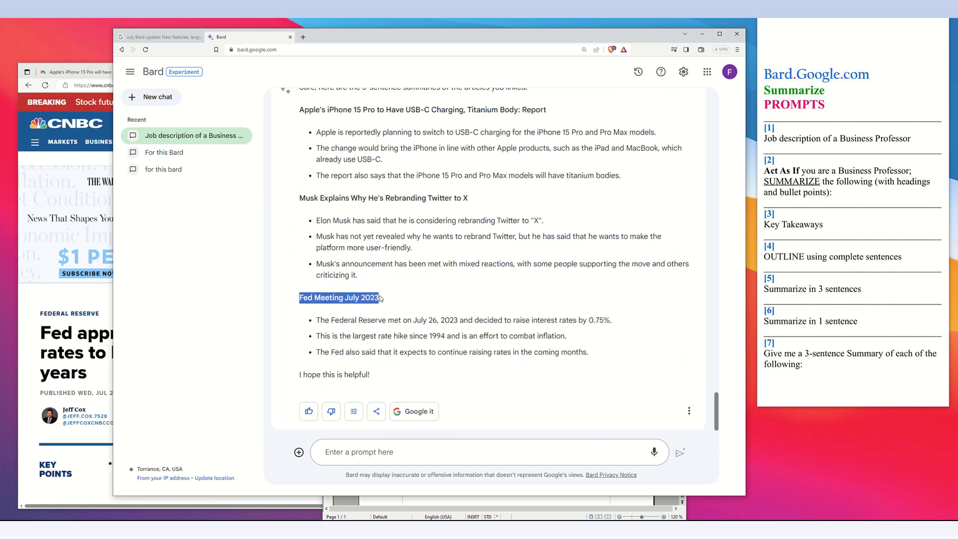